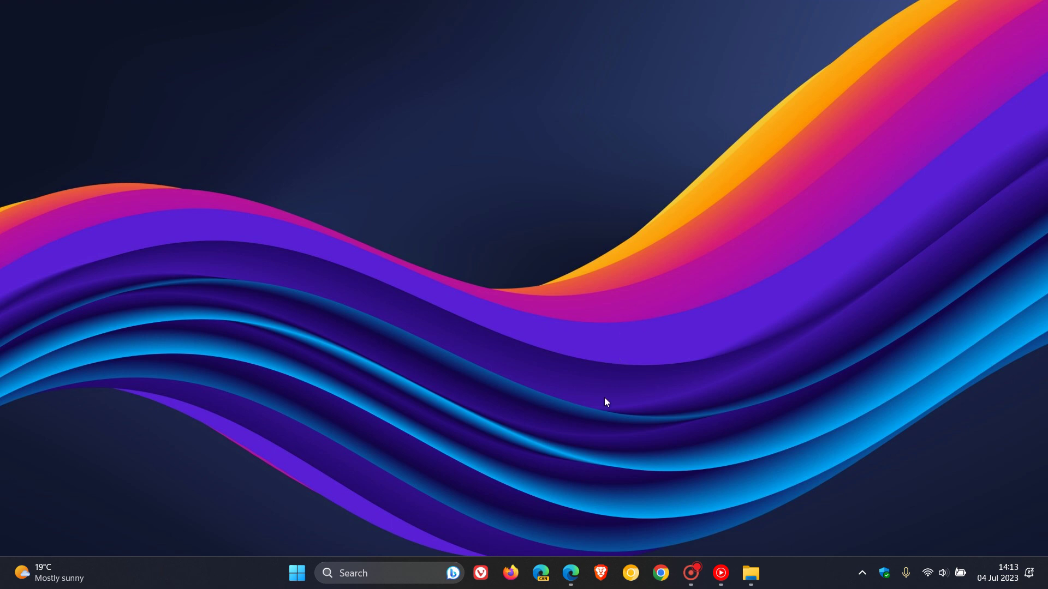
- Launch Edge and File Explorer, then minimize both via the taskbar's far-right corner
click(571, 574)
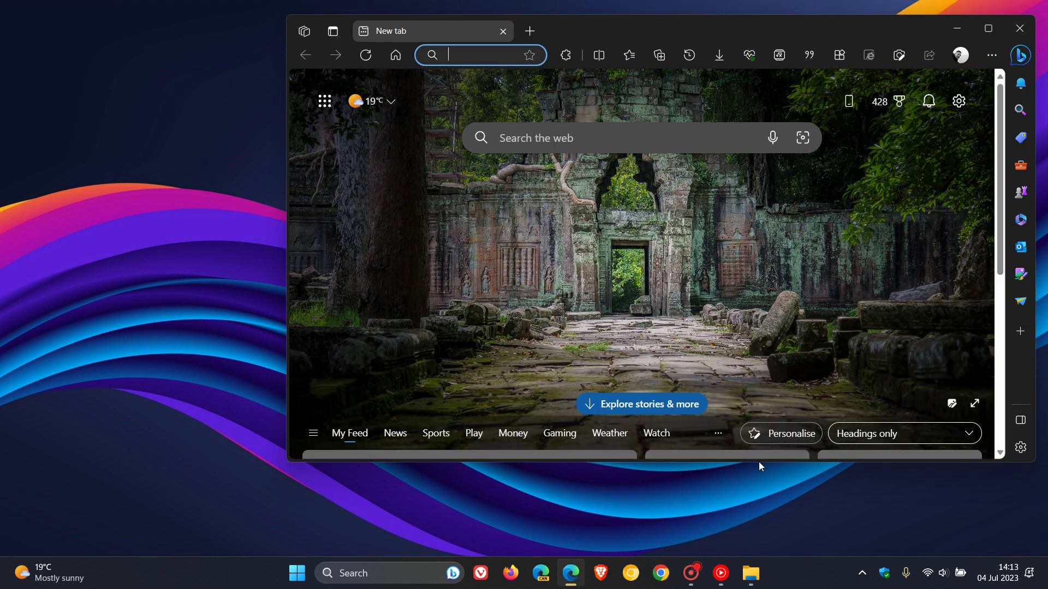
click(751, 573)
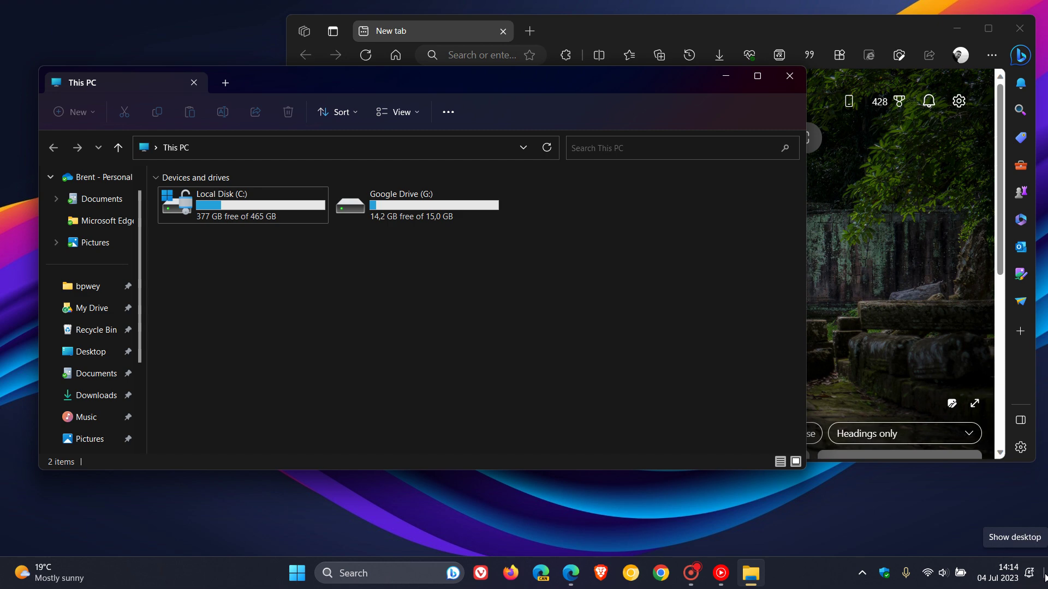
click(1045, 576)
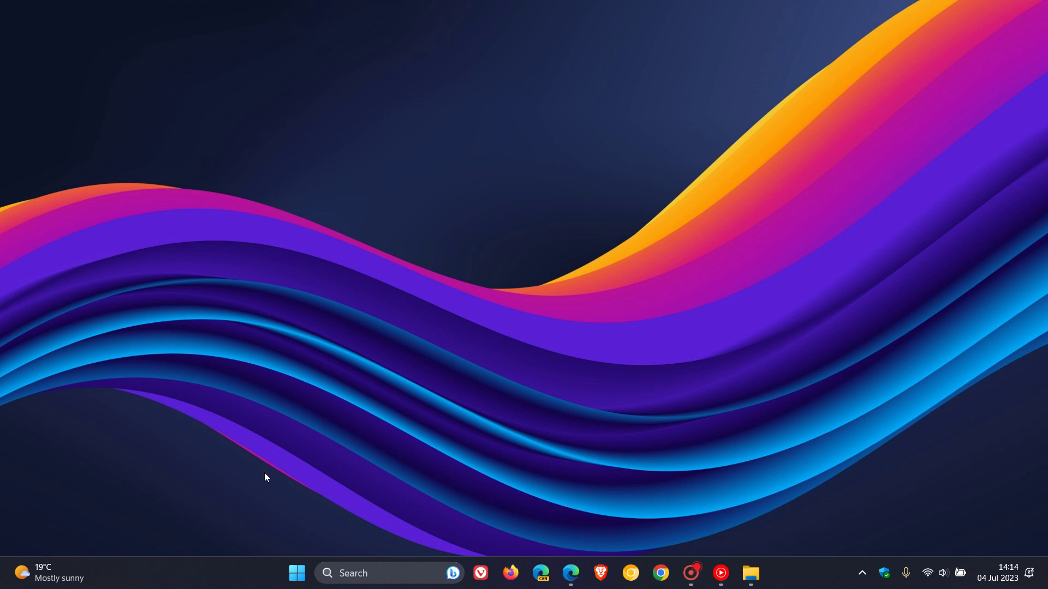
- Uncheck 'Select the far corner of the taskbar to show the desktop' in Taskbar behaviors, then minimize Settings
right_click(248, 585)
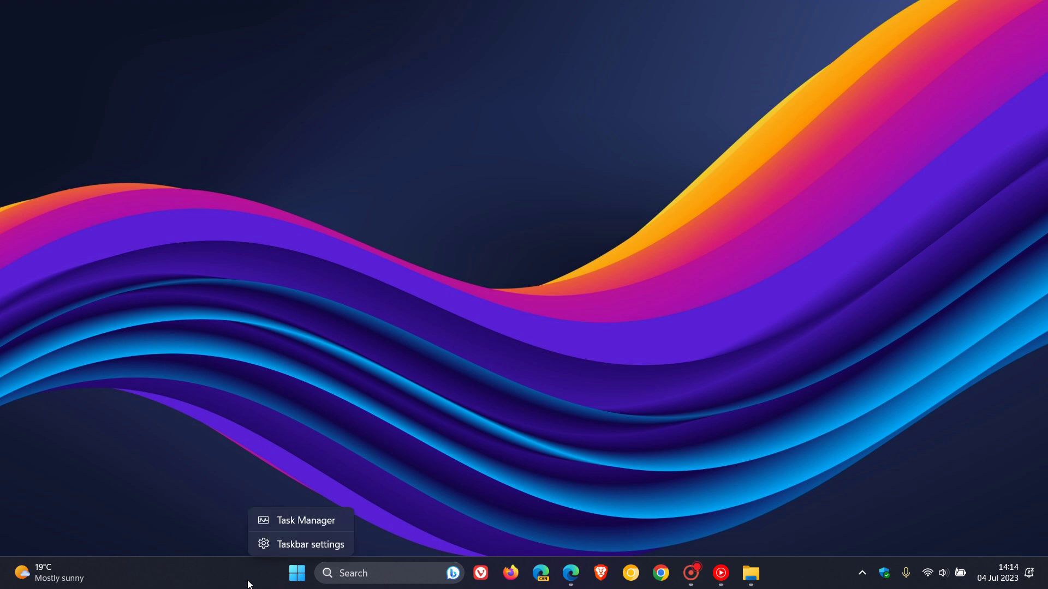
click(289, 546)
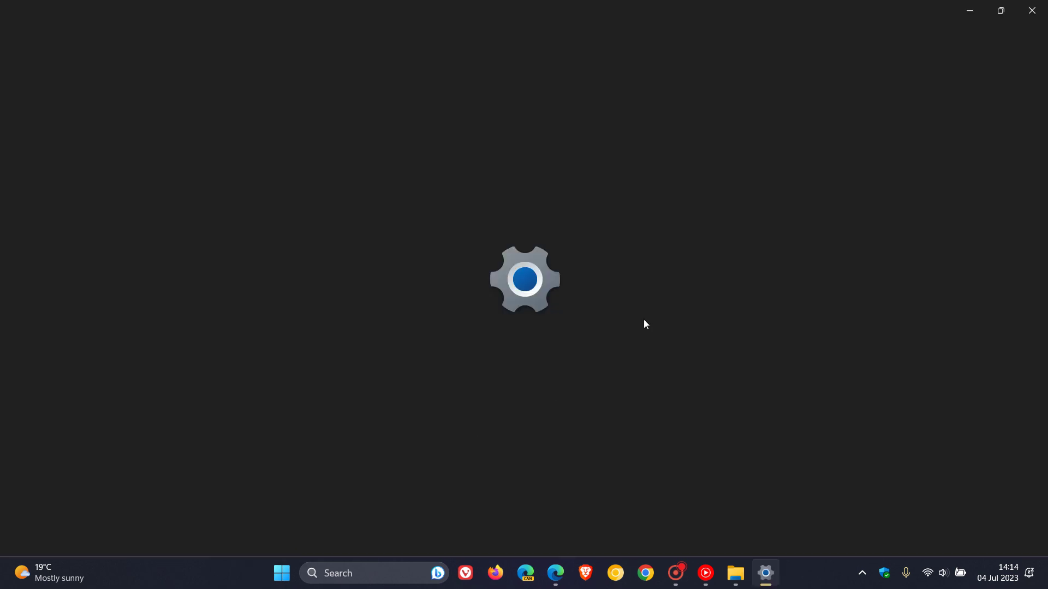
scroll(636, 319, down, 1)
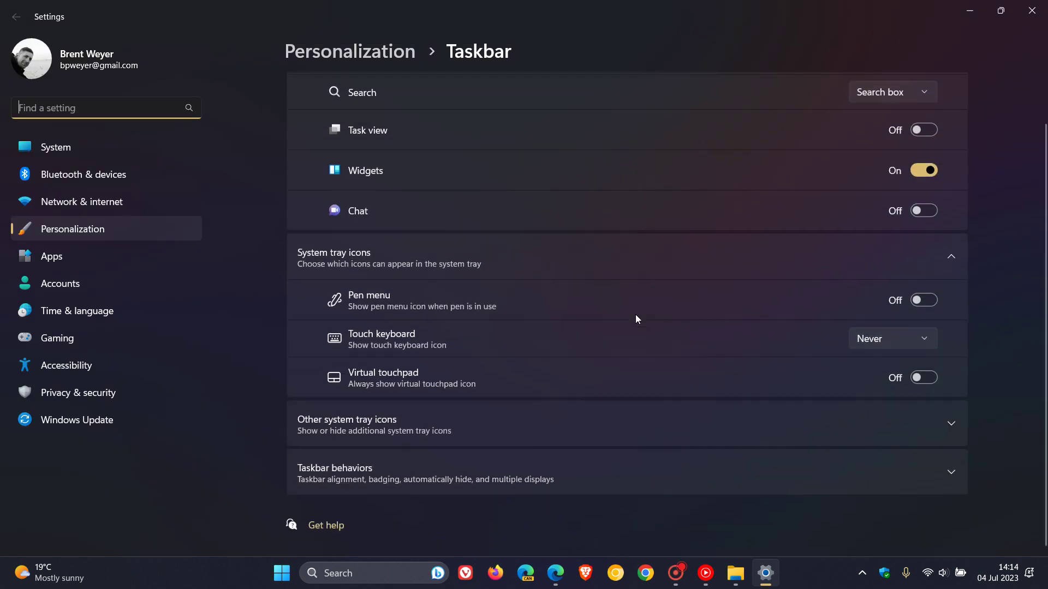
click(565, 476)
scroll(589, 360, down, 3)
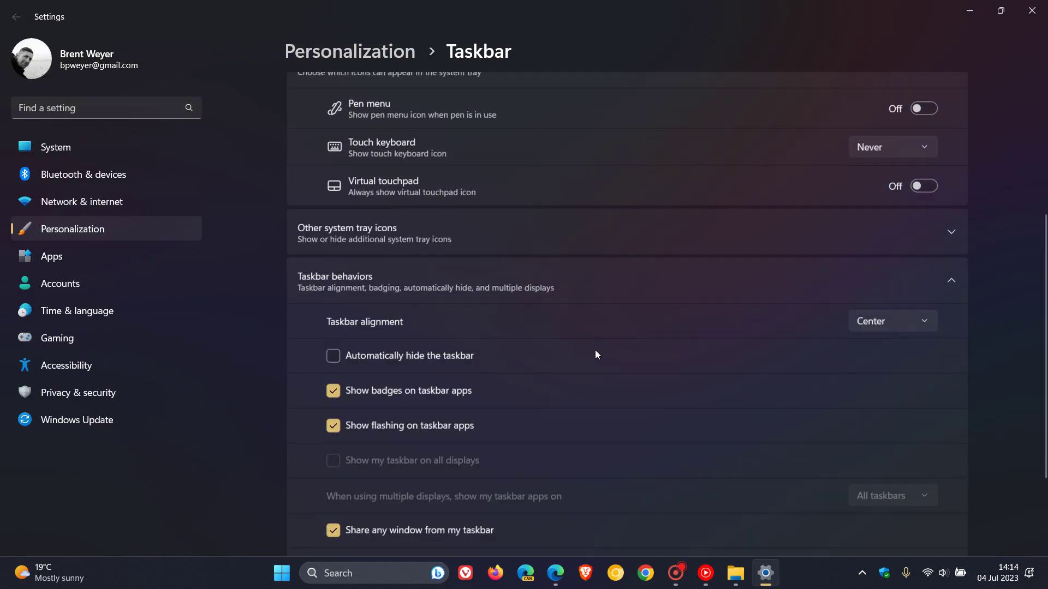
scroll(596, 354, down, 2)
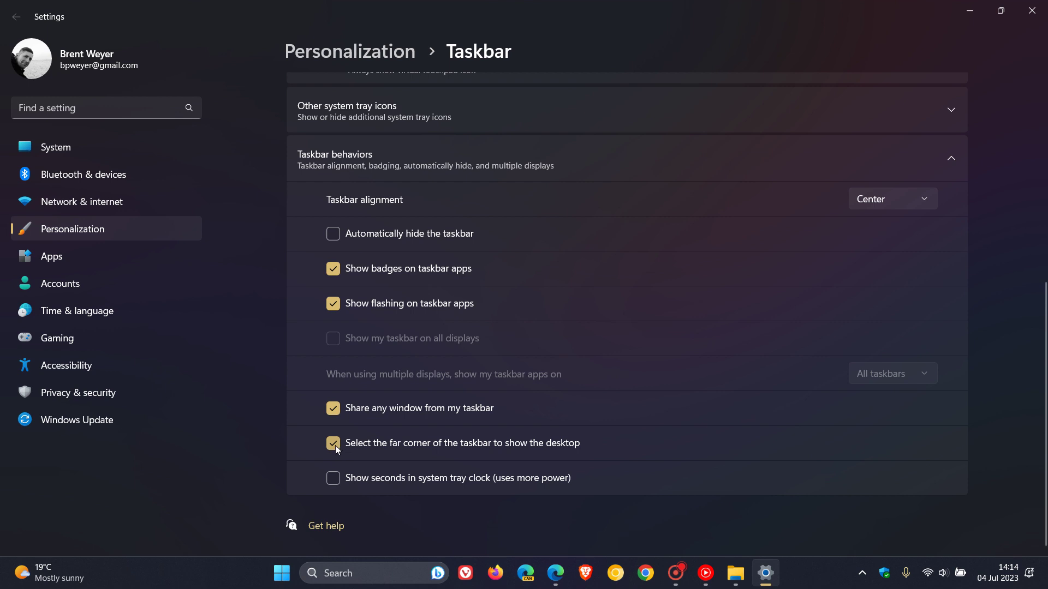
click(431, 442)
click(971, 9)
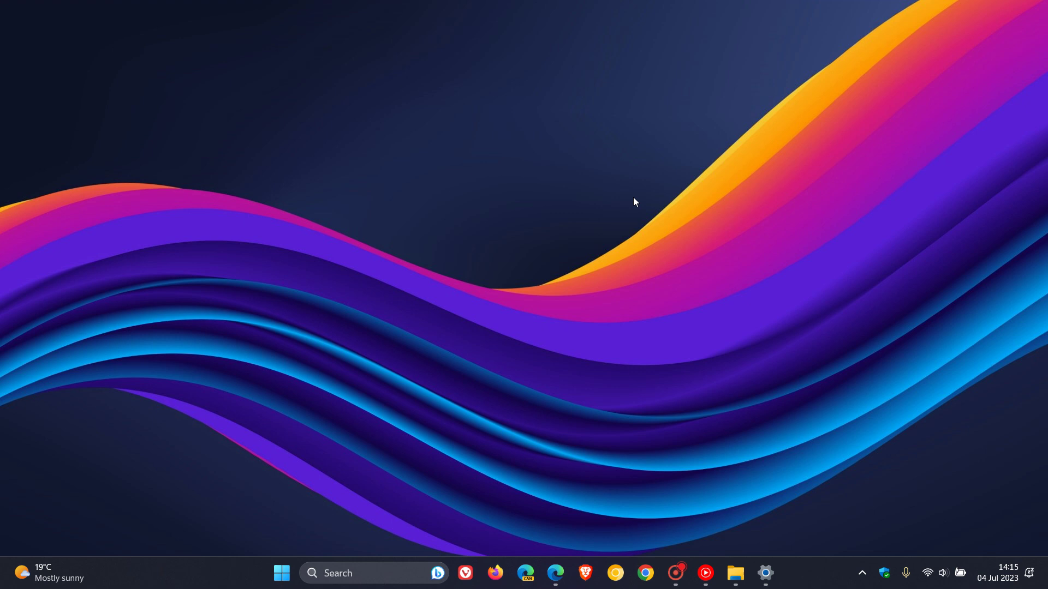
- Restore Edge's new tab page and File Explorer on This PC from the taskbar
click(556, 573)
click(735, 576)
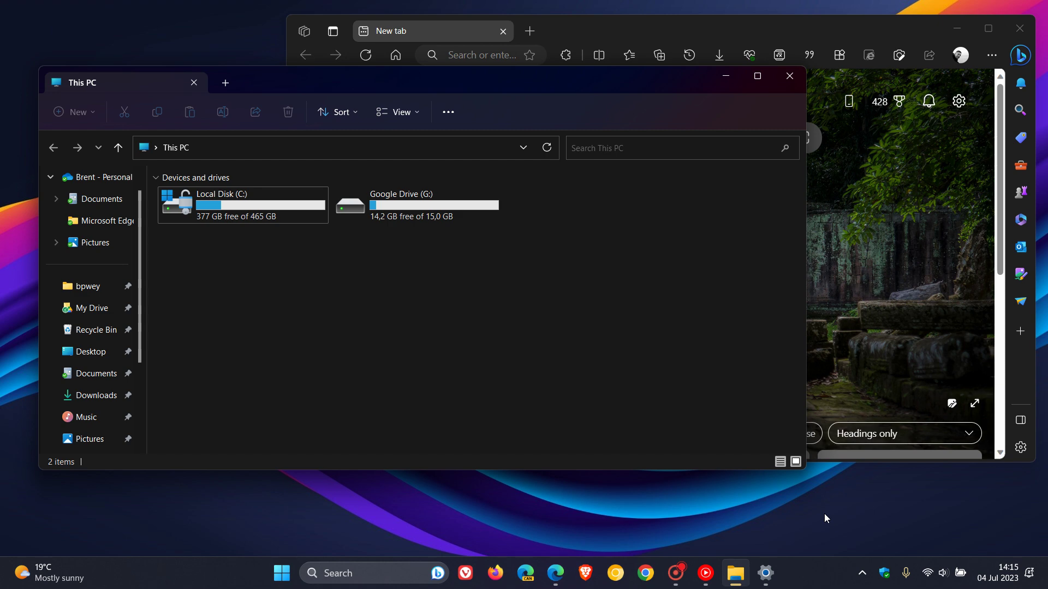
- Peek at the desktop three times, then minimize File Explorer and Edge
key(super+d)
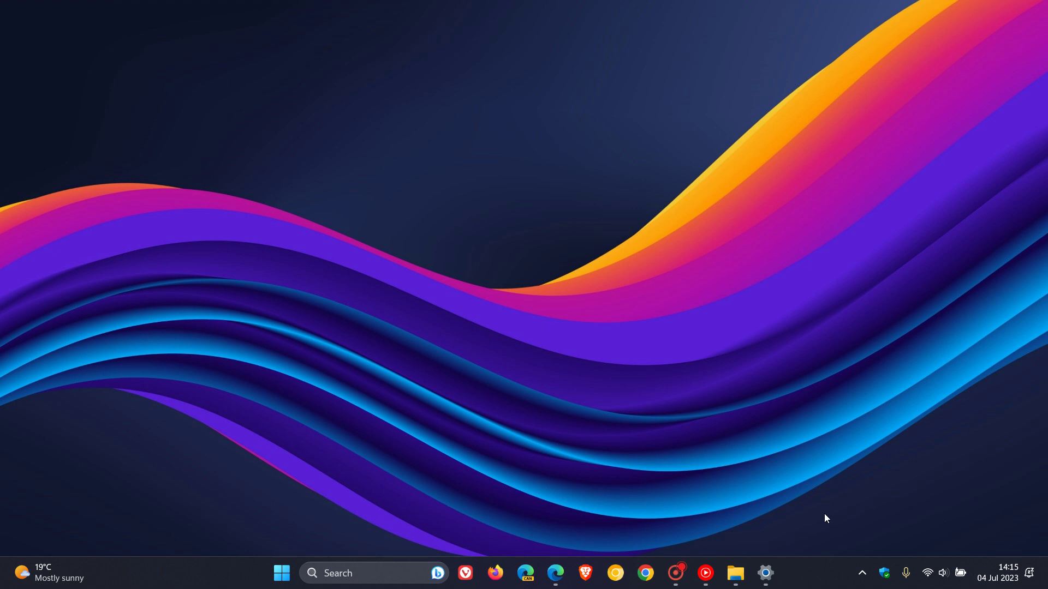
key(super+d)
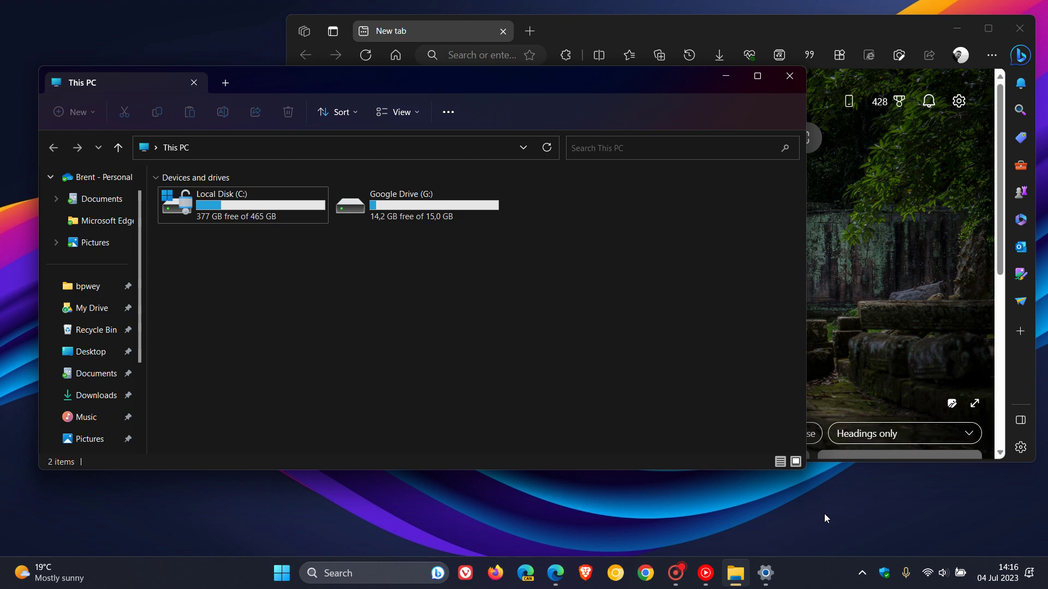
key(super+d)
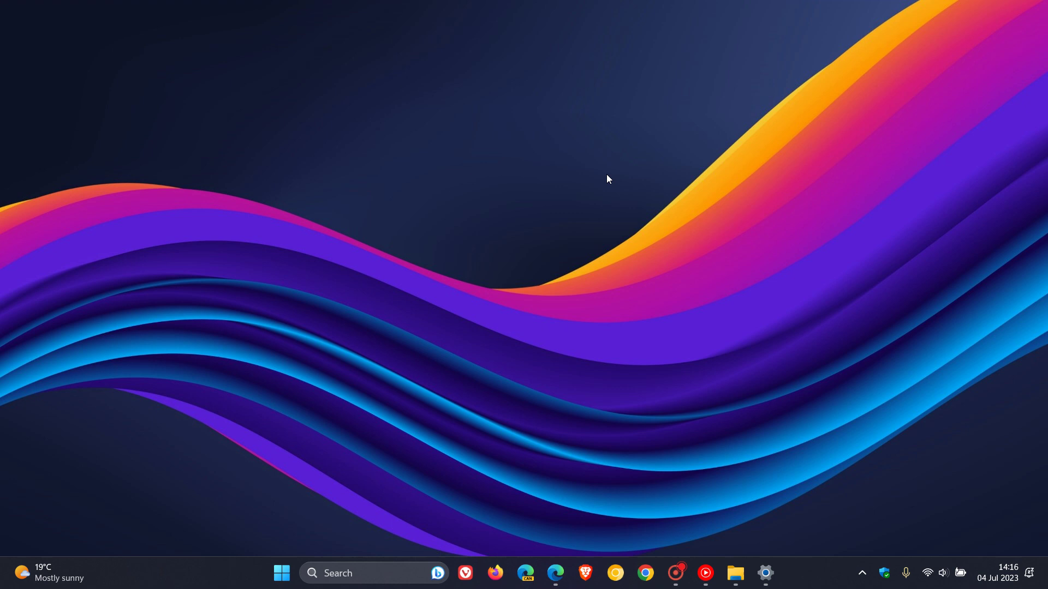
key(super+d)
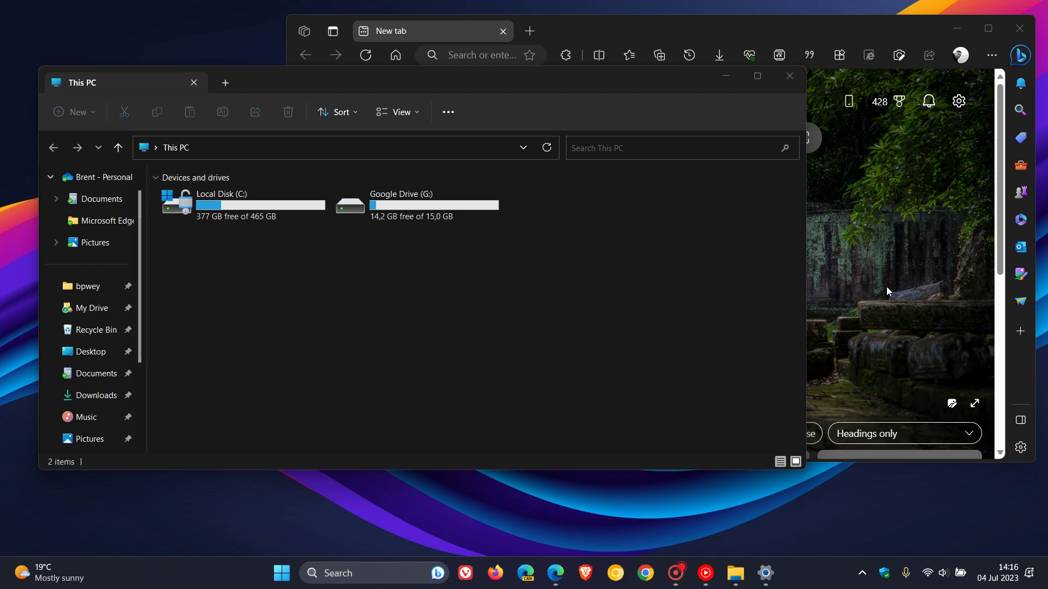
key(super+d)
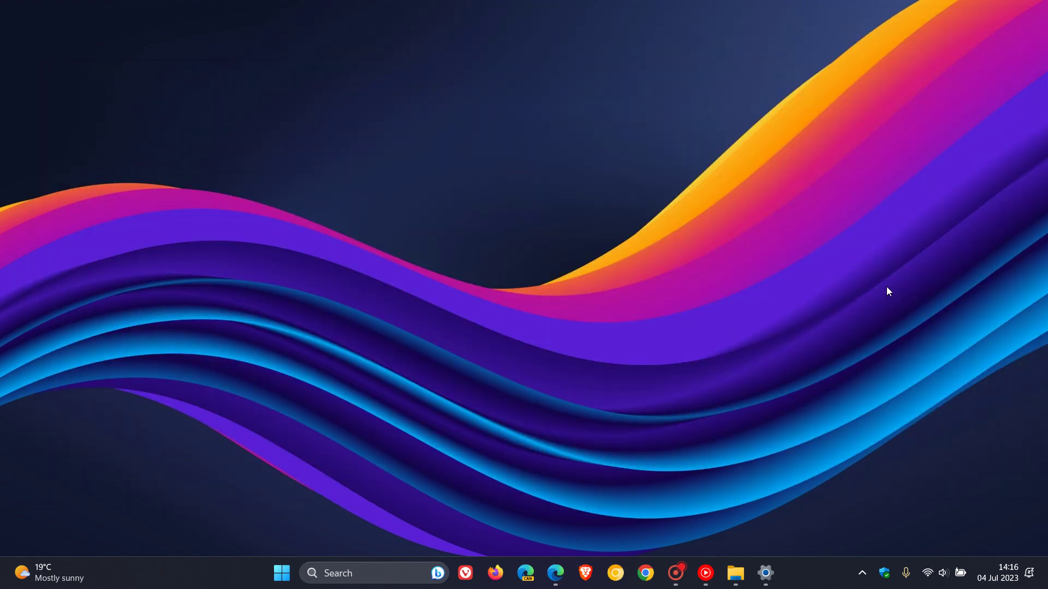
key(super+d)
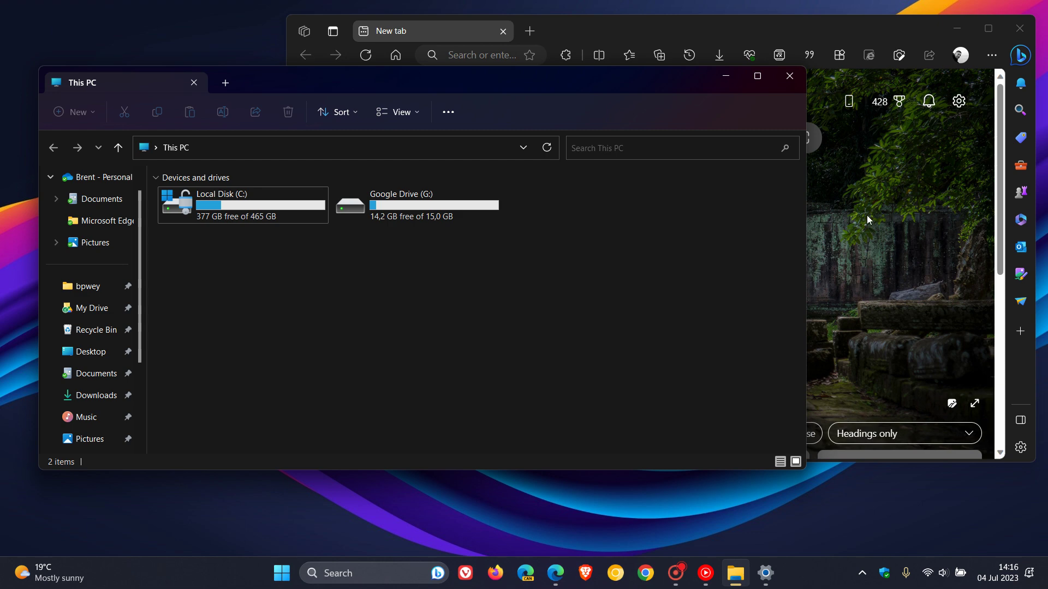
click(726, 81)
click(956, 31)
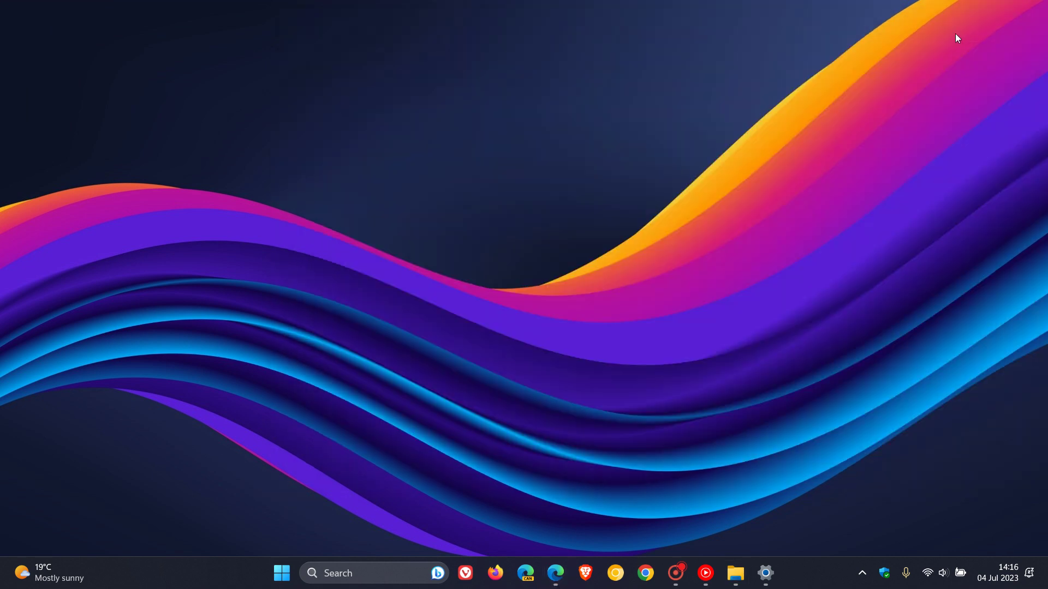